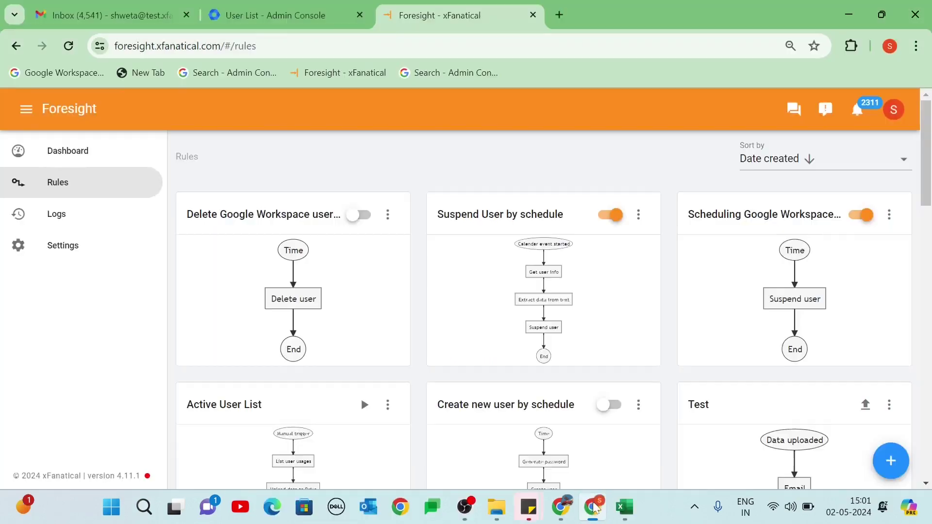
Start a new rule from the Rules page's orange + button.
left_click(898, 454)
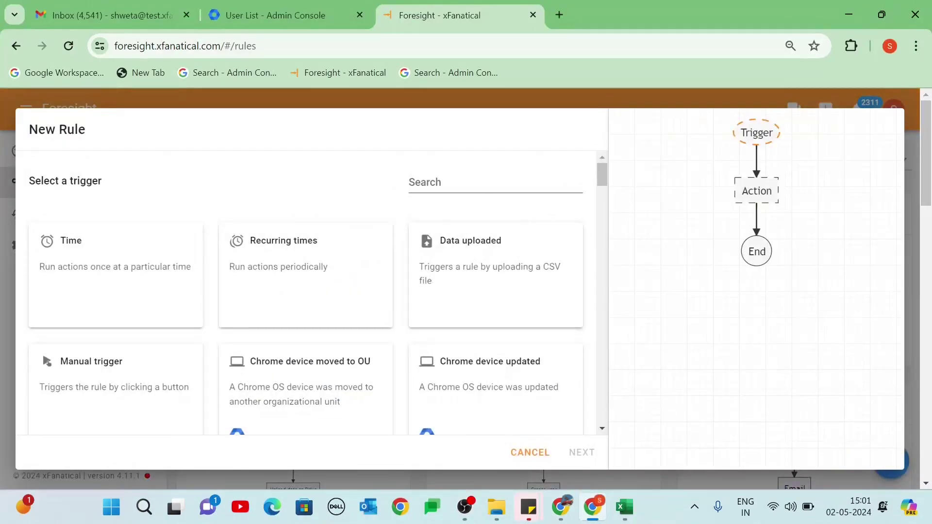
Use the Data uploaded trigger with the Archive User Detail CSV from the Desktop.
type("Data")
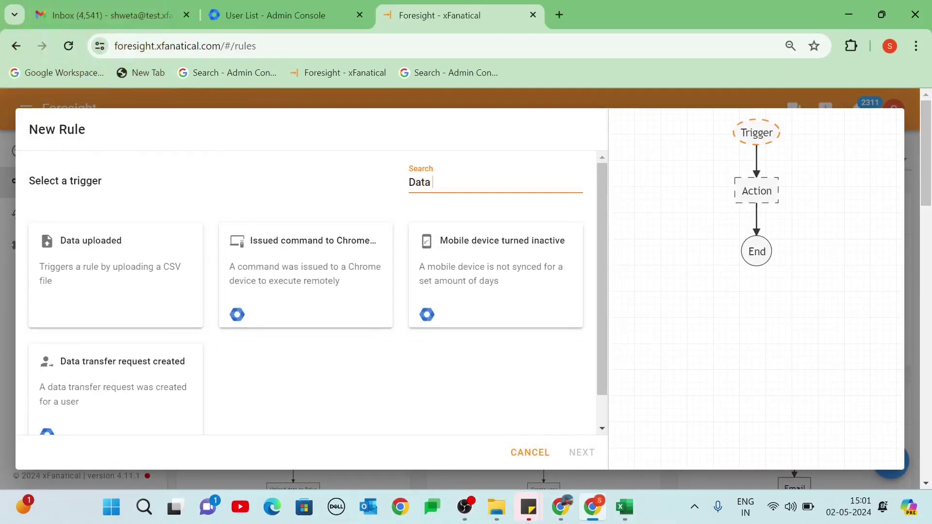
type(" up")
left_click(102, 252)
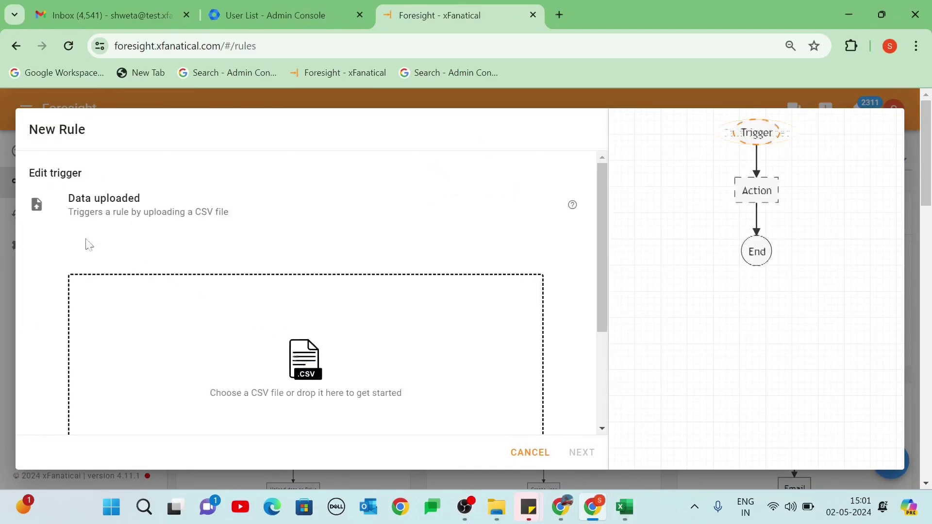
left_click(305, 359)
left_click(60, 190)
left_click(185, 162)
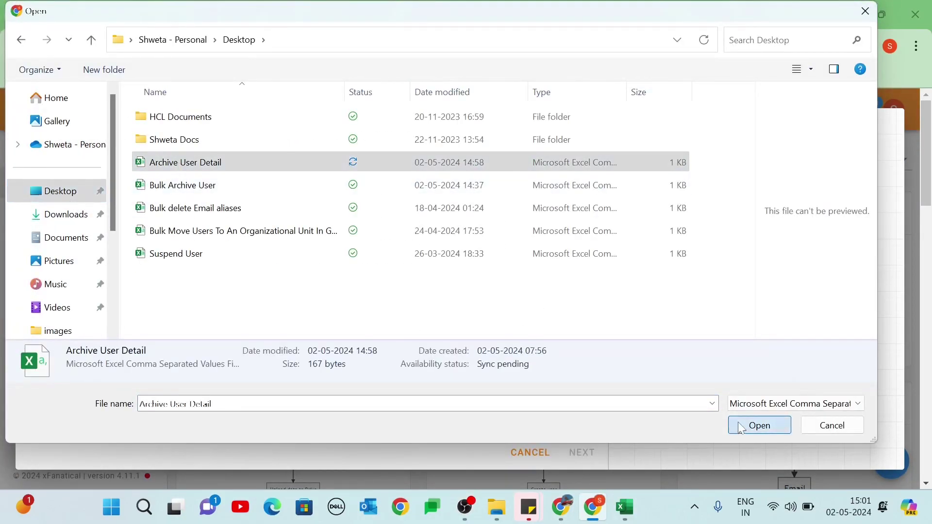
left_click(741, 428)
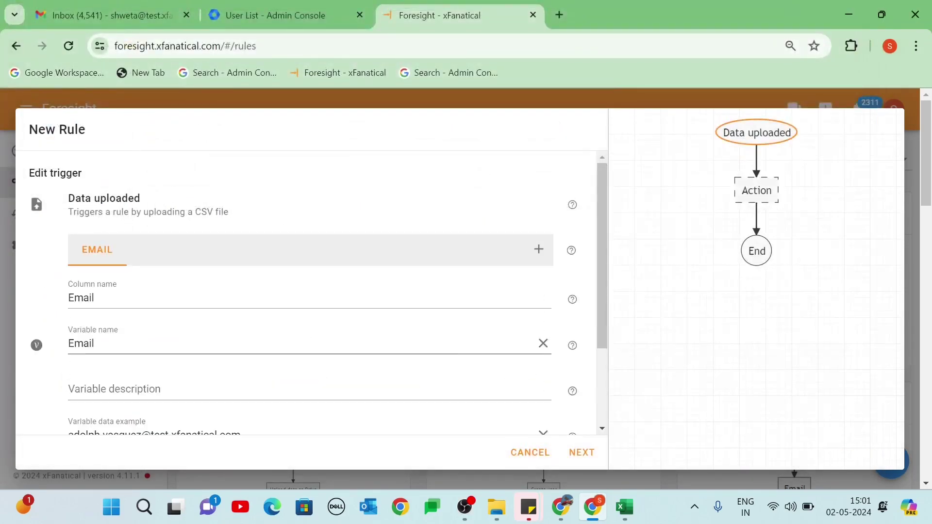
scroll(246, 347, "down", 5)
scroll(245, 347, "up", 5)
left_click(579, 455)
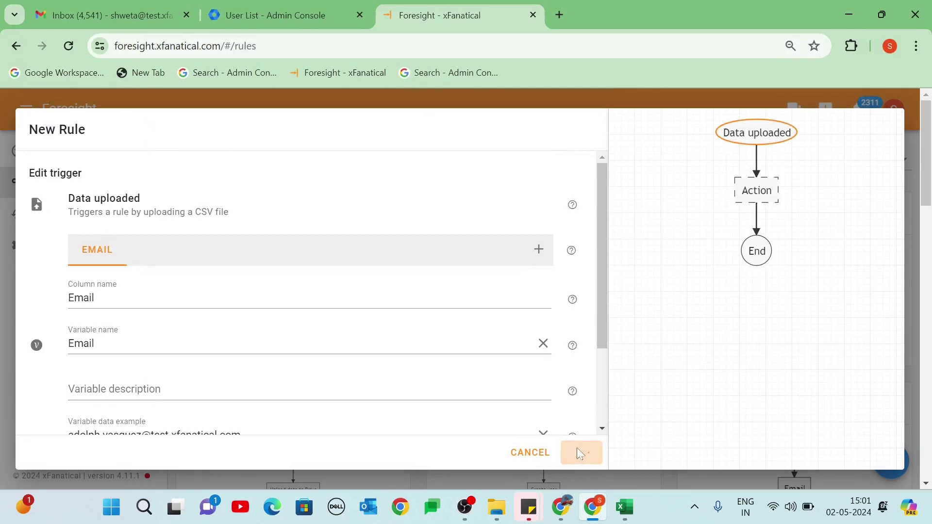
Add a Get user info action with Primary email set to the uploaded Email.
type("Get")
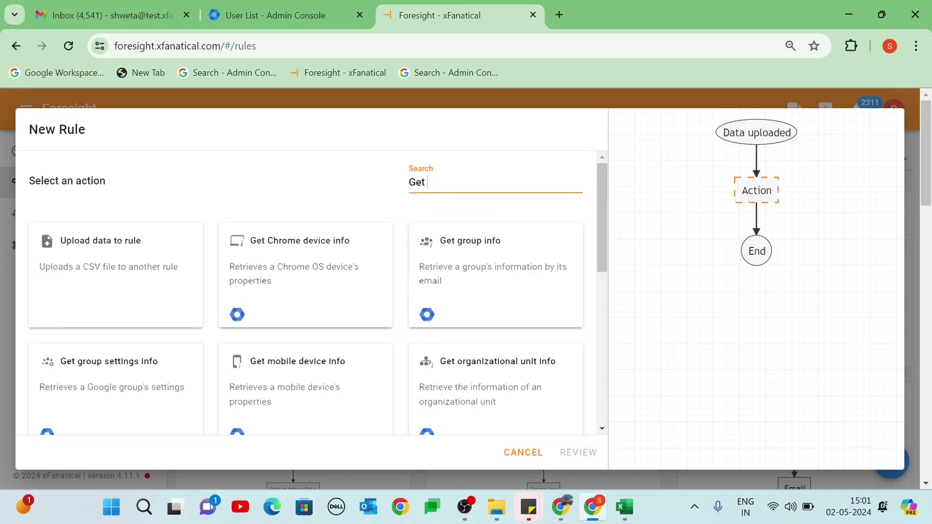
type(" User info")
left_click(90, 259)
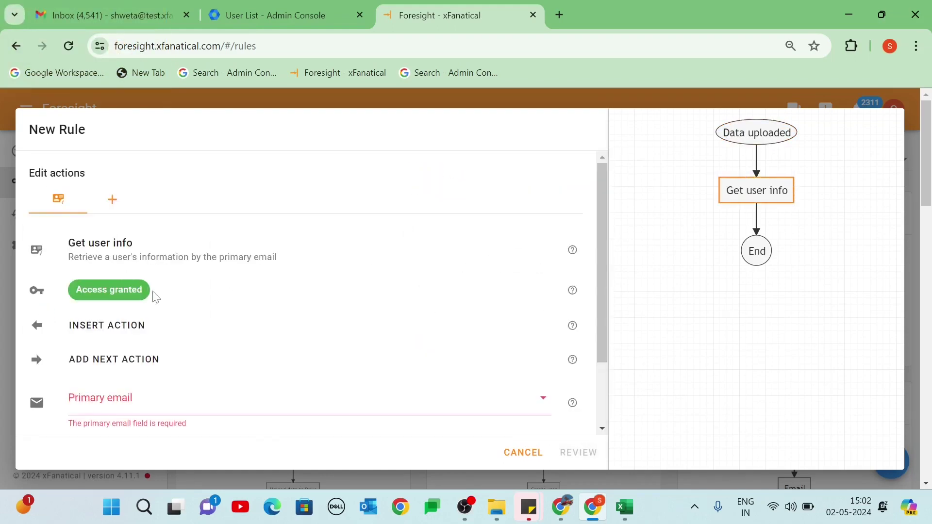
scroll(187, 326, "down", 2)
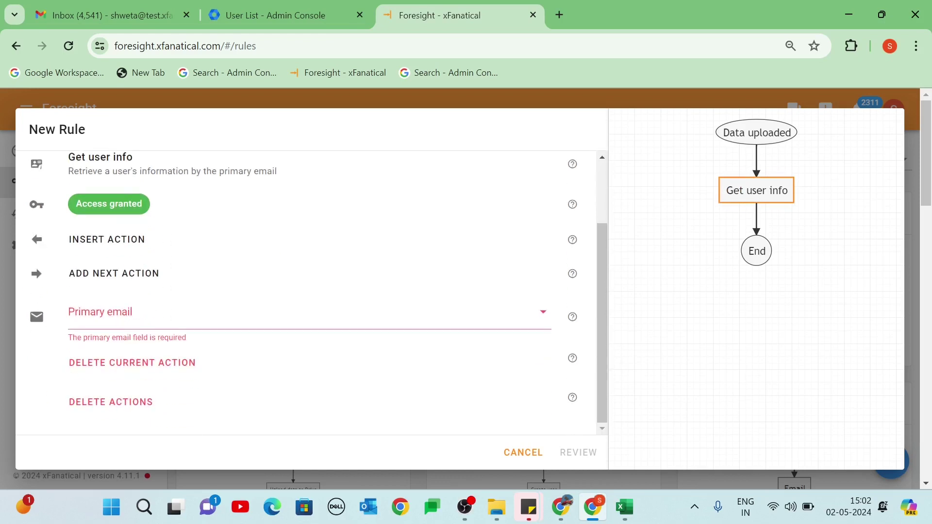
left_click(207, 335)
left_click(175, 387)
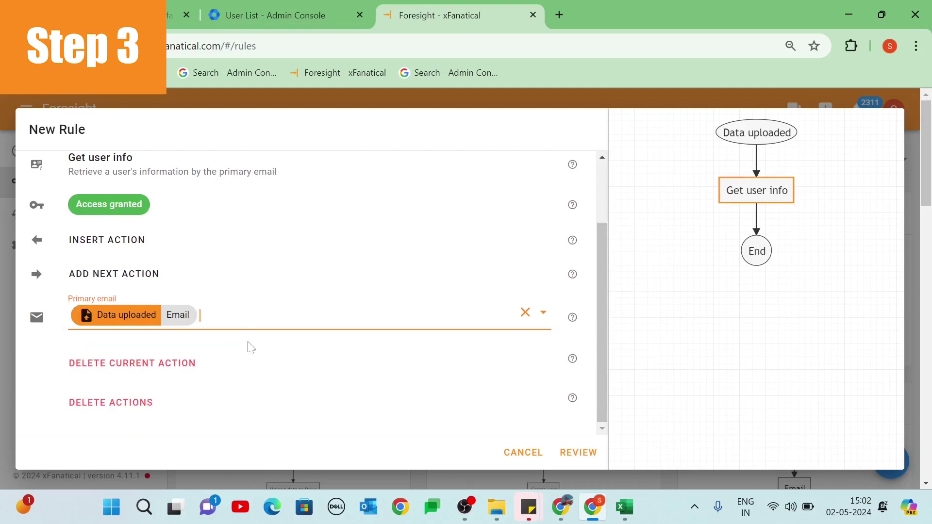
scroll(140, 350, "up", 2)
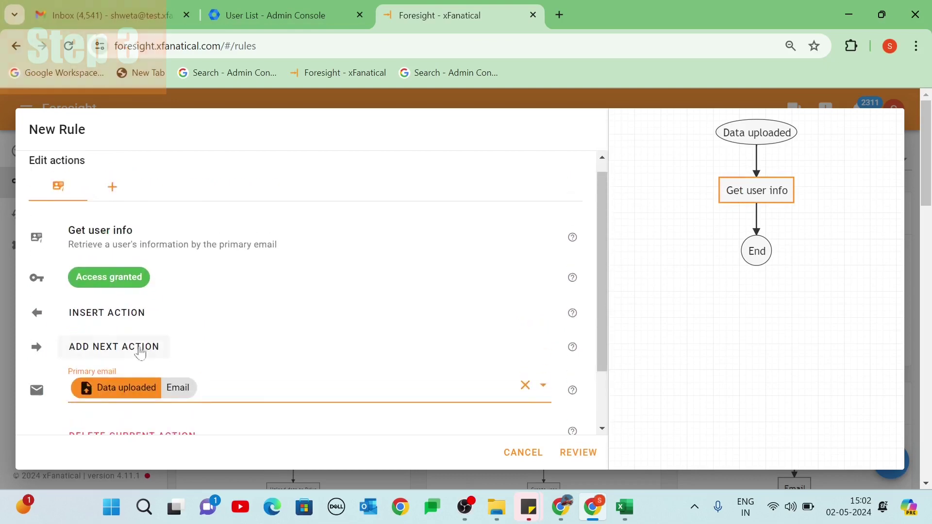
Add an Archive user action with Primary email set to User Primary Email.
left_click(140, 351)
type("Archi")
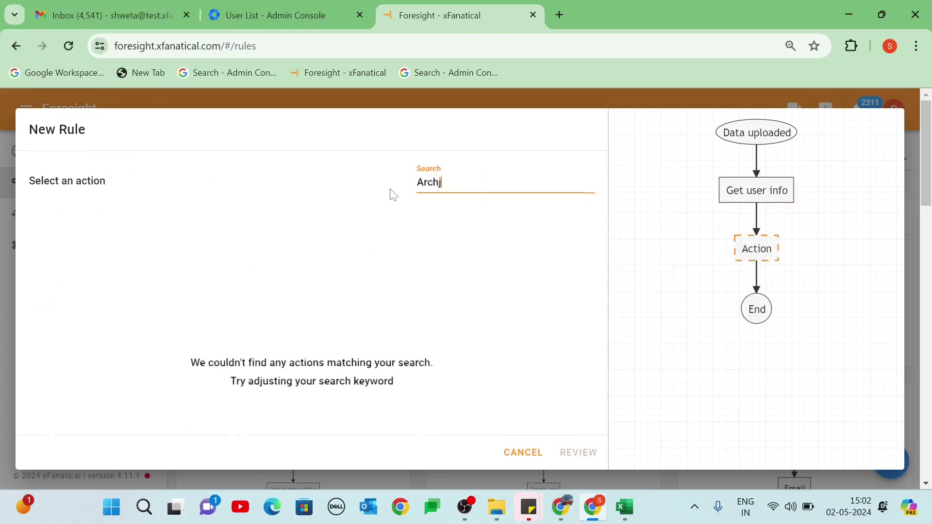
type("ve use")
left_click(95, 252)
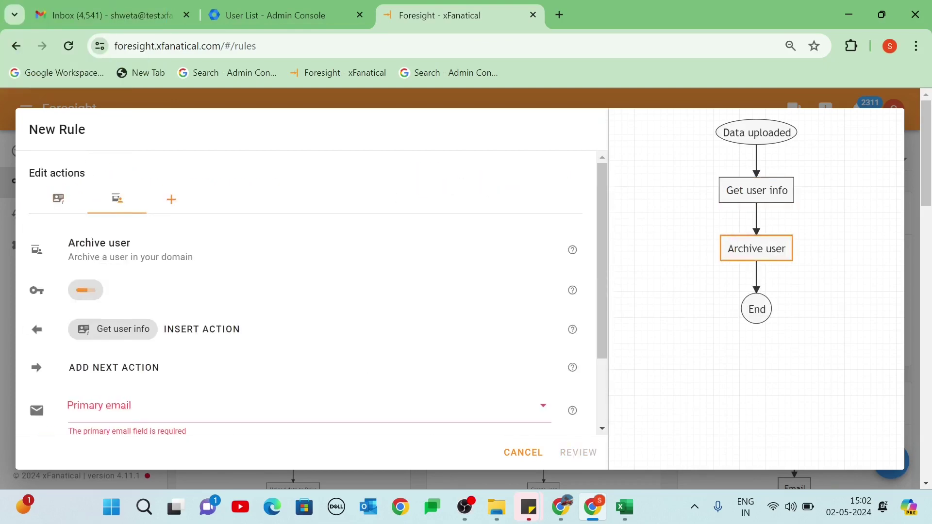
scroll(117, 349, "down", 2)
left_click(126, 313)
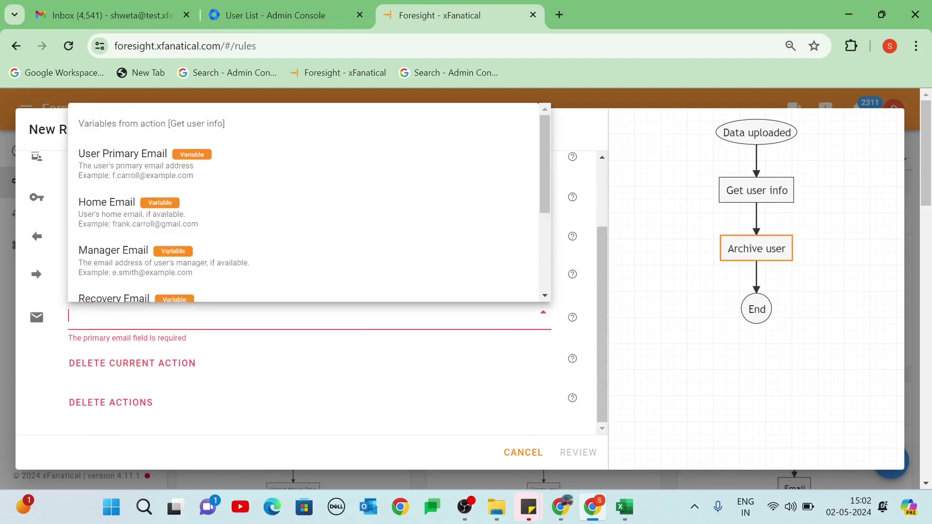
left_click(119, 165)
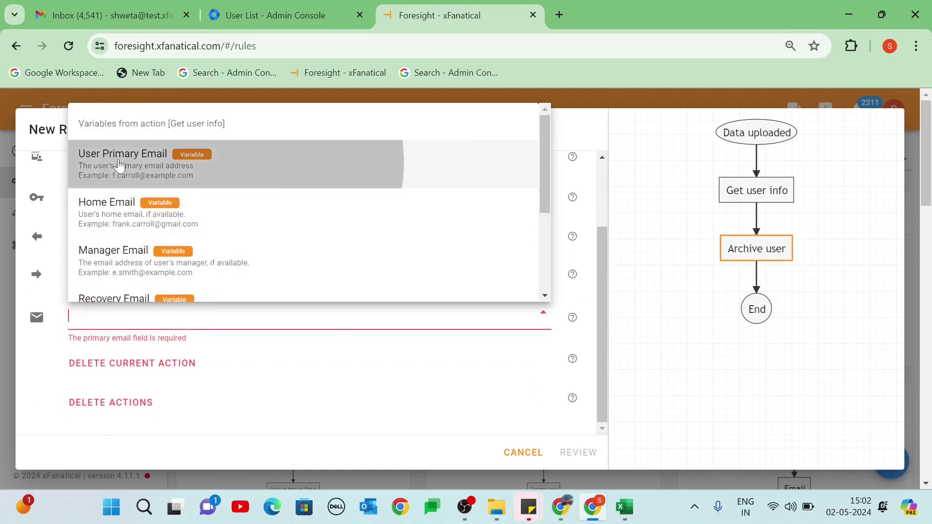
scroll(304, 389, "up", 2)
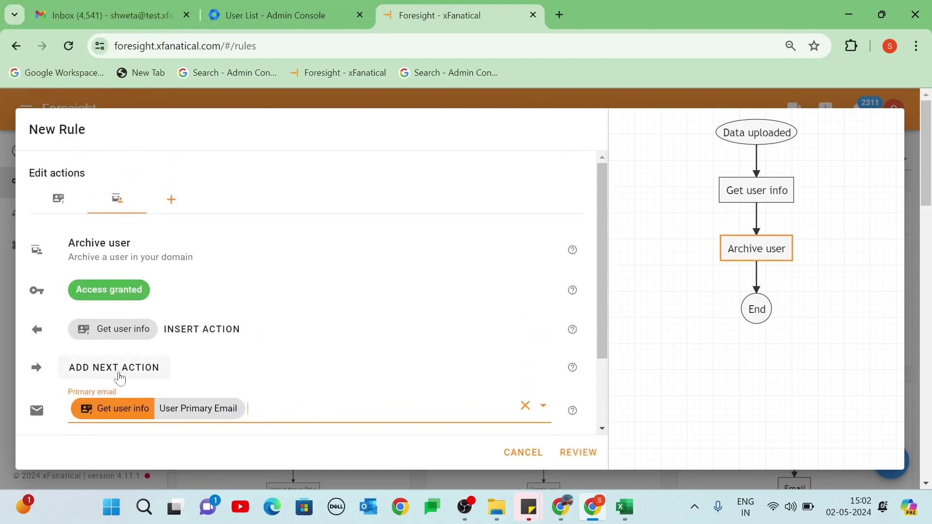
Add an If step after Archive user with a User Has Manager branch.
left_click(141, 376)
type("If")
left_click(60, 255)
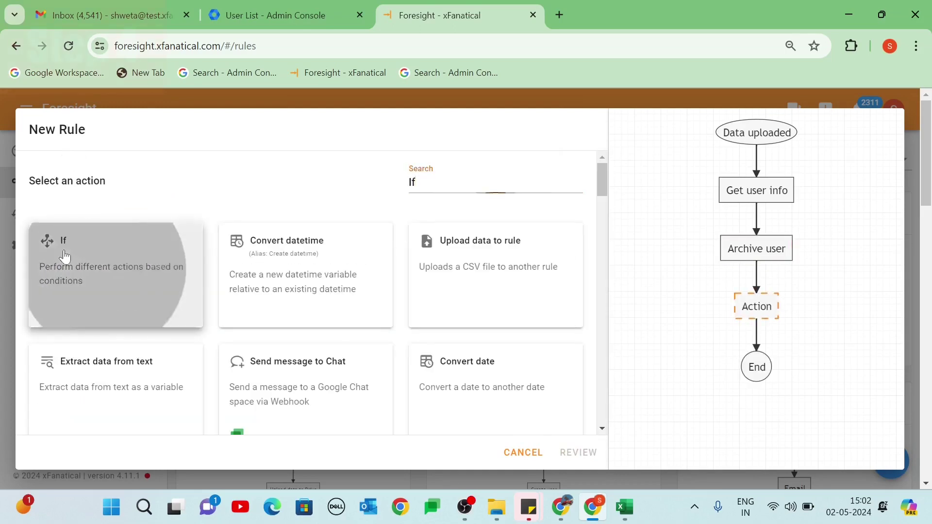
scroll(266, 354, "down", 3)
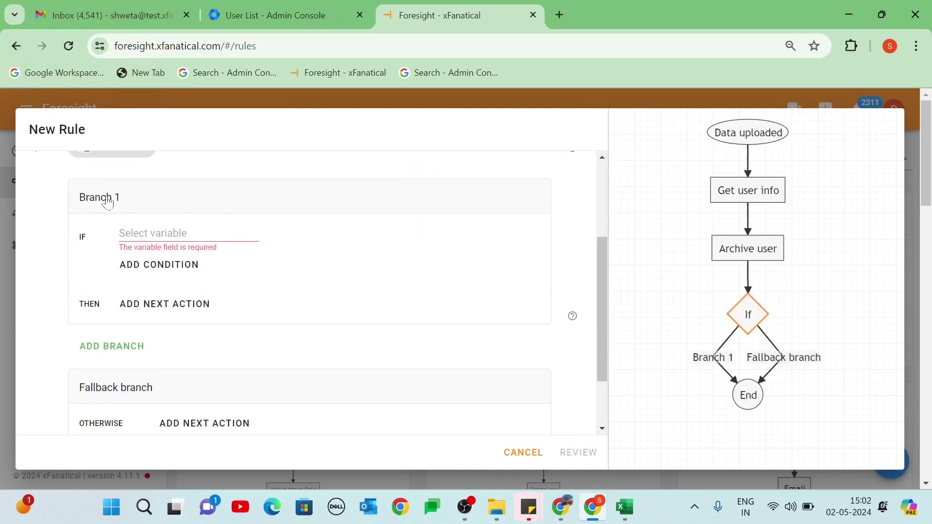
type("User Has Manager")
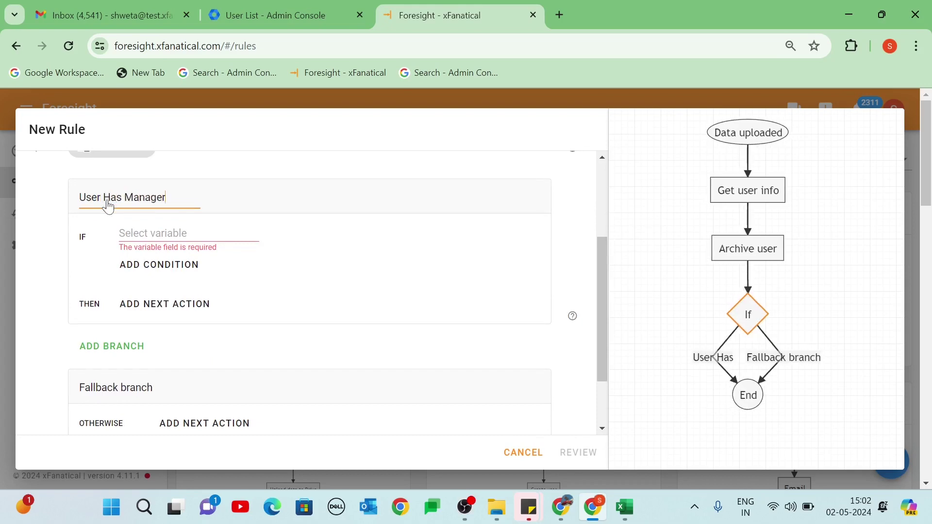
scroll(161, 335, "up", 2)
Set the User Has Manager condition to Manager email is not empty.
left_click(174, 318)
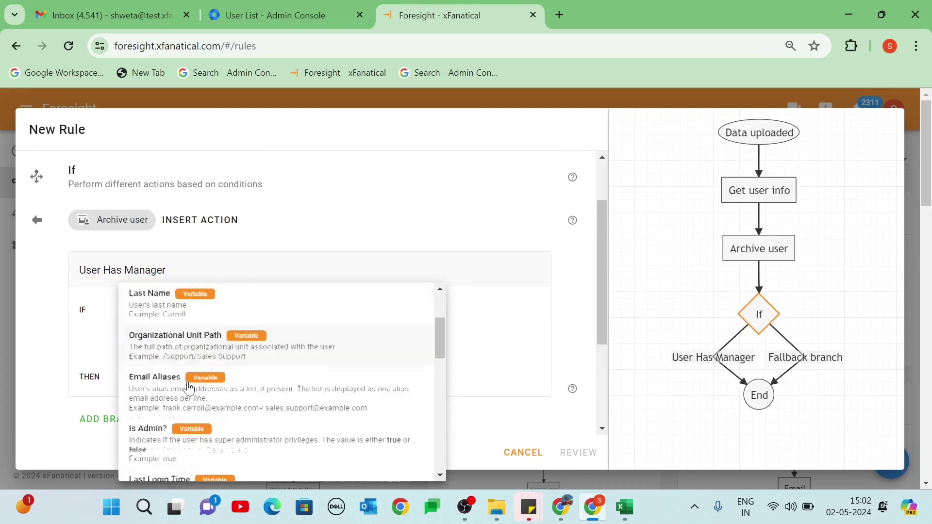
scroll(195, 349, "down", 5)
scroll(146, 339, "down", 3)
left_click(136, 334)
left_click(291, 308)
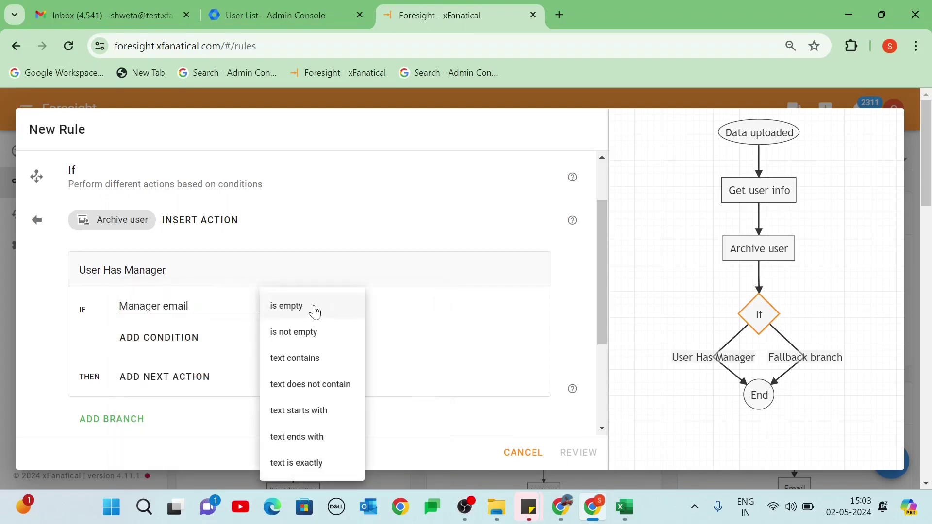
left_click(311, 337)
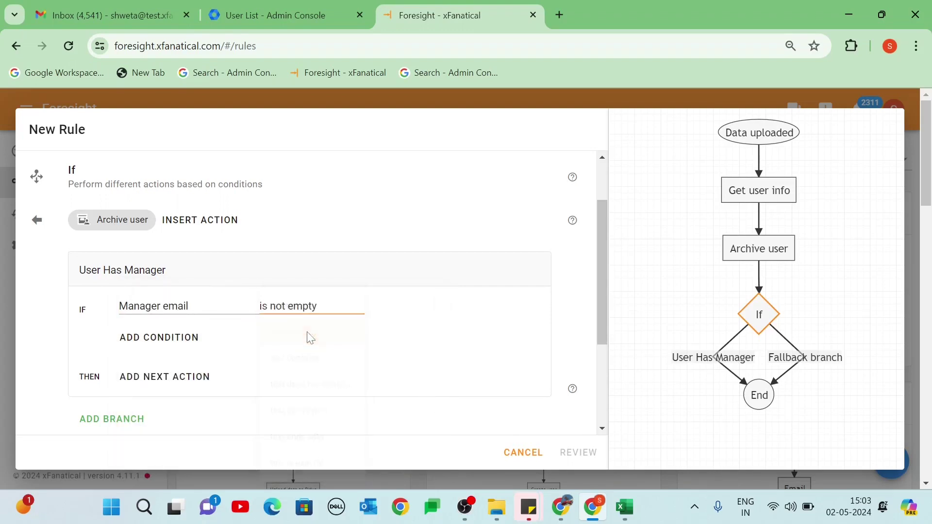
left_click(151, 382)
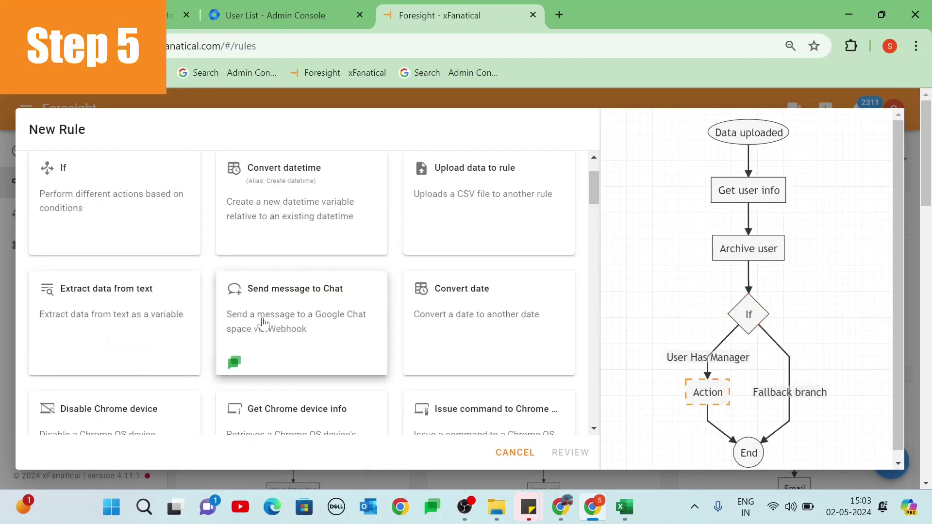
Add an Email action to the branch addressed to the Manager email.
type("If")
type("Email")
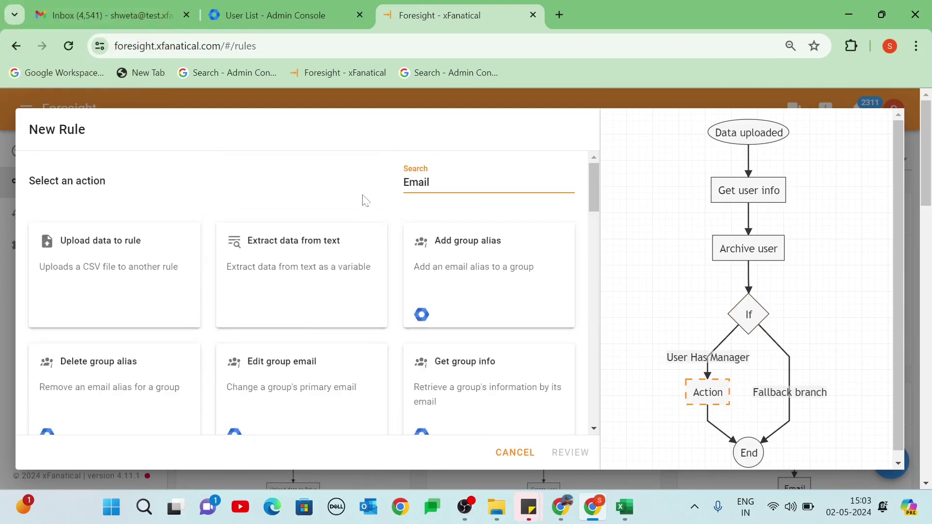
scroll(375, 348, "down", 5)
scroll(302, 289, "down", 3)
left_click(270, 224)
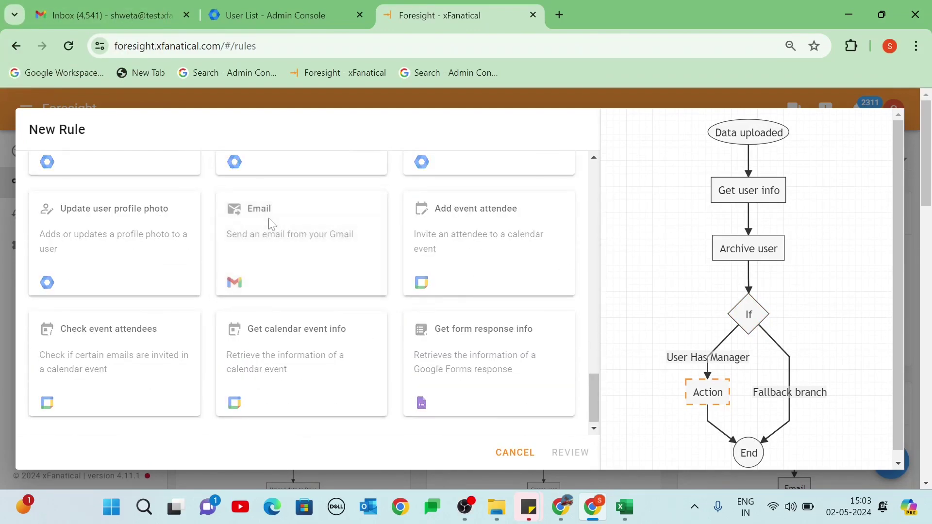
scroll(148, 359, "down", 3)
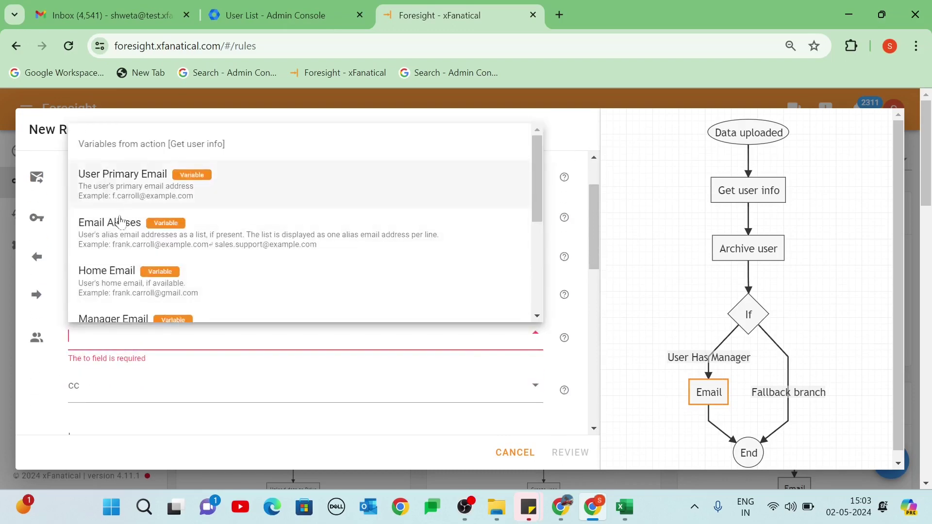
scroll(125, 244, "down", 1)
left_click(132, 263)
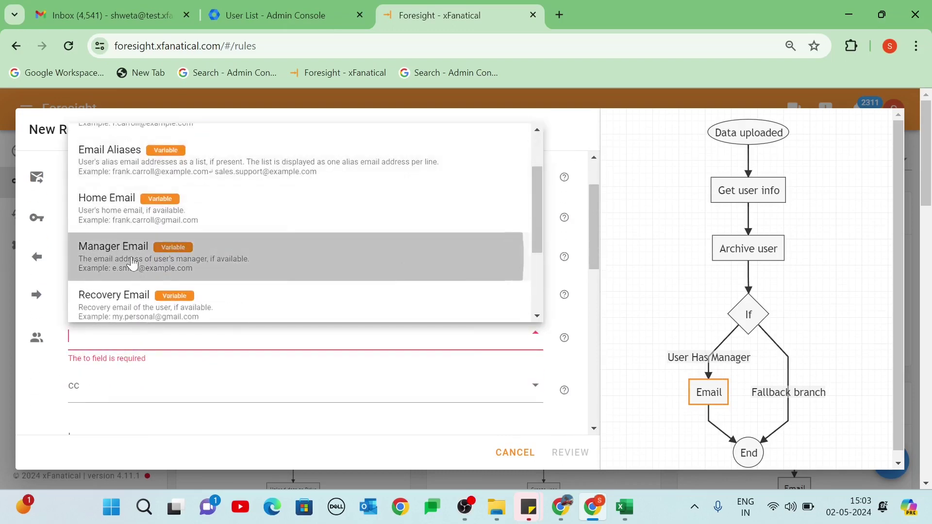
left_click(632, 364)
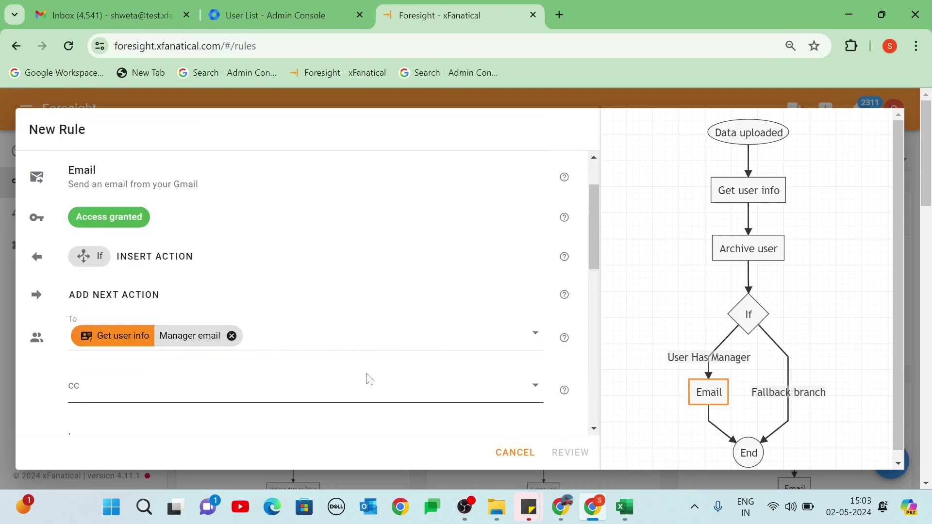
scroll(289, 340, "down", 3)
type("Archived User Details")
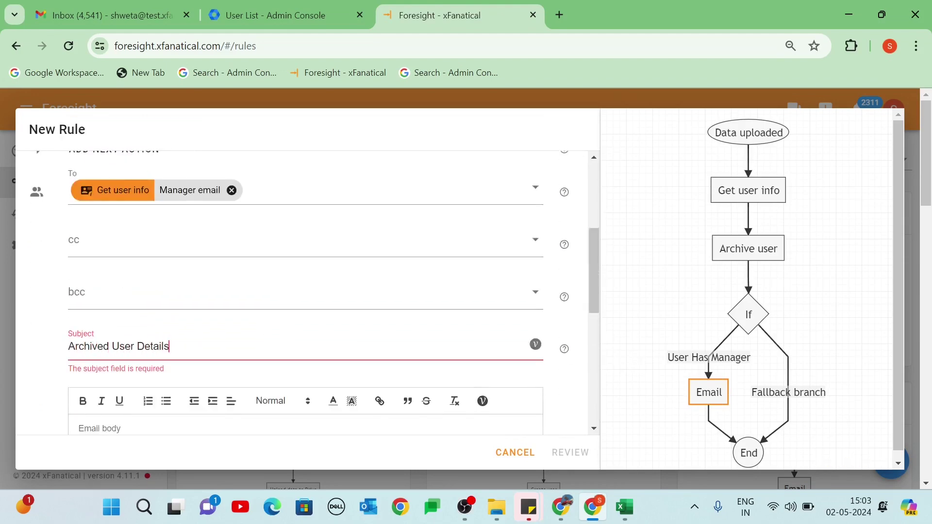
Fill the body with the user's email and names, sign off, and name the rule 'Archive User…'.
type("Dear Manager  I hope this email finds you well.  I am writing to inform you that we will be archiving as the project has been completed. Below are the details of the archived user:")
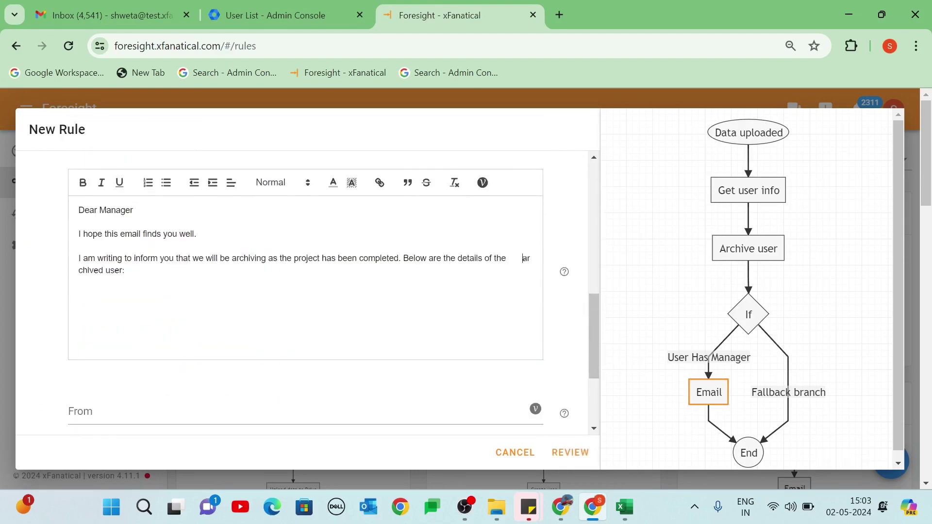
scroll(257, 291, "down", 1)
left_click(257, 401)
left_click(168, 442)
left_click(167, 419)
key("Return")
type("If you h")
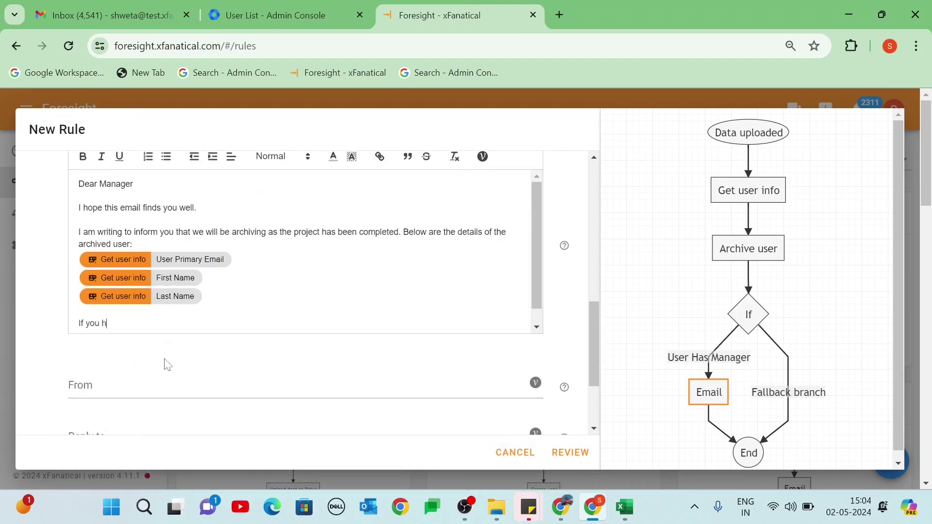
key("Return")
key("Return")
type("Thank you")
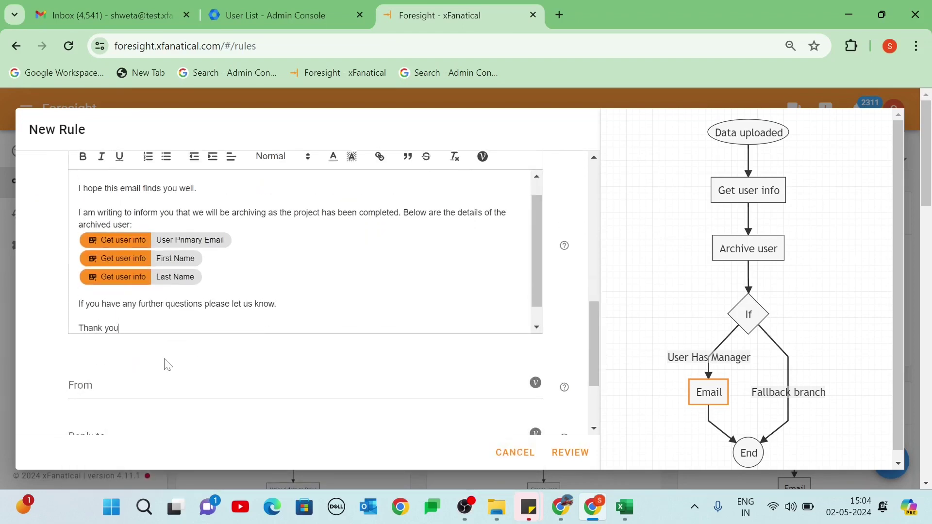
type("ion.")
key("Return")
key("Return")
type("Best Regards")
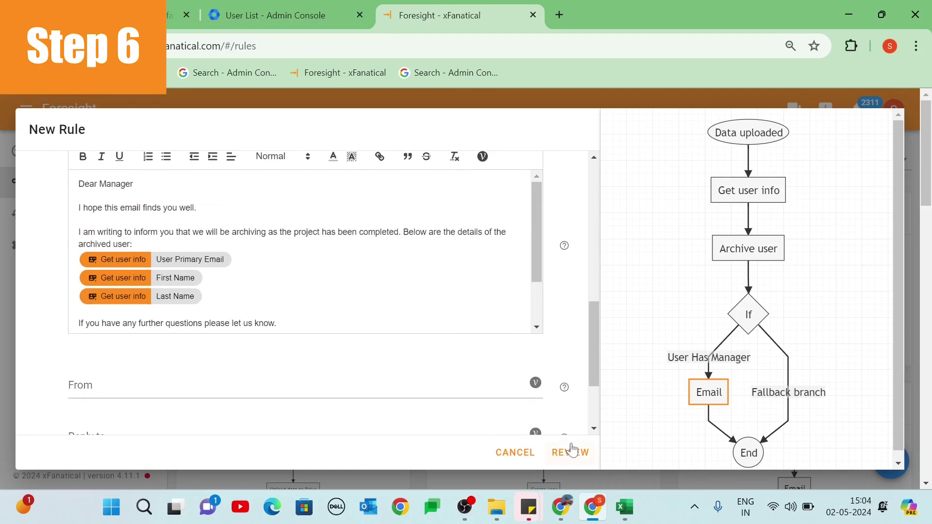
left_click(574, 448)
type("Archive User")
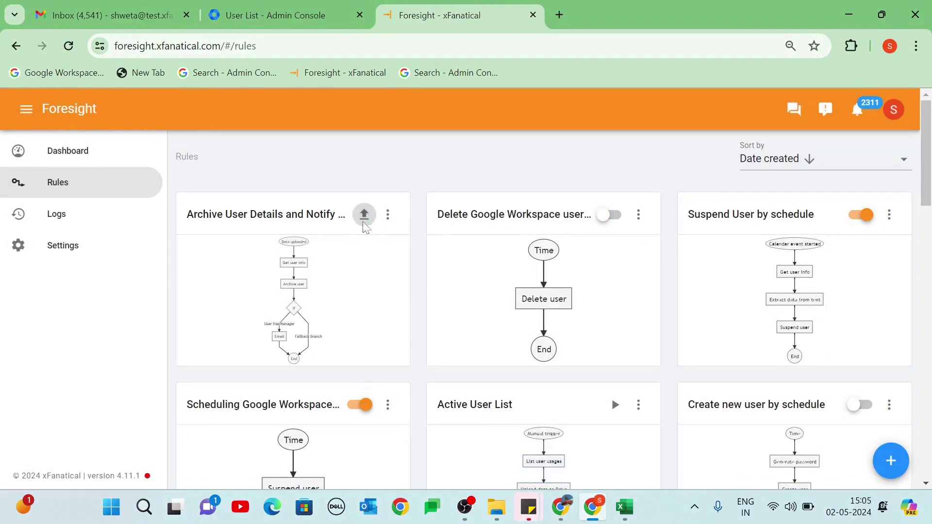
Upload the Archive User Detail CSV to the rule card.
left_click(364, 214)
left_click(291, 162)
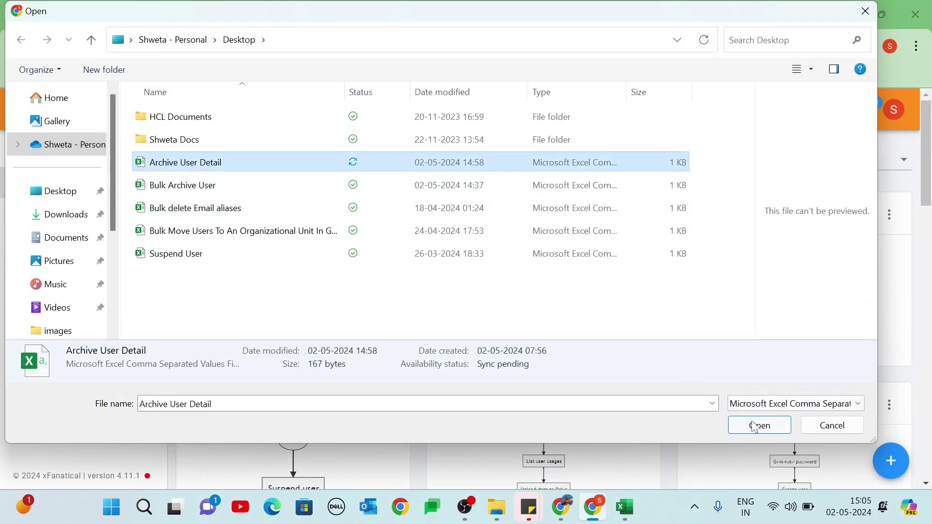
left_click(755, 426)
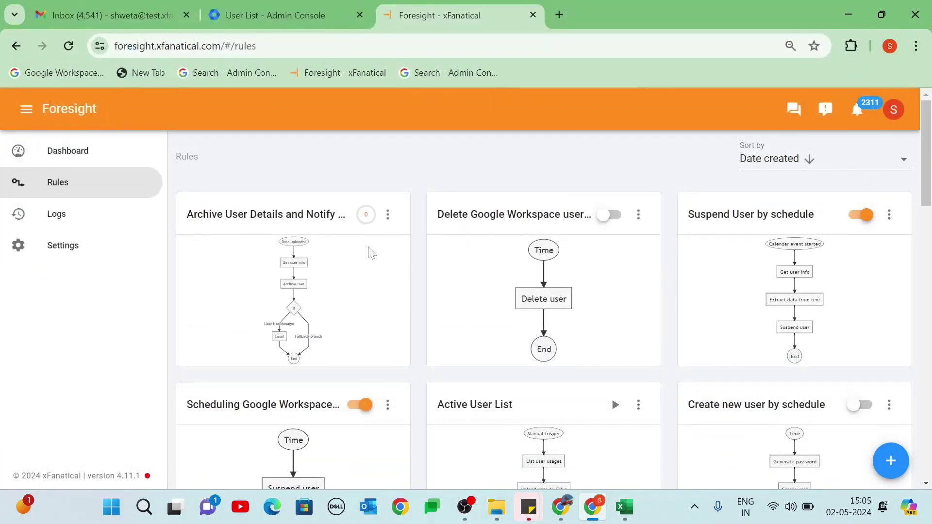